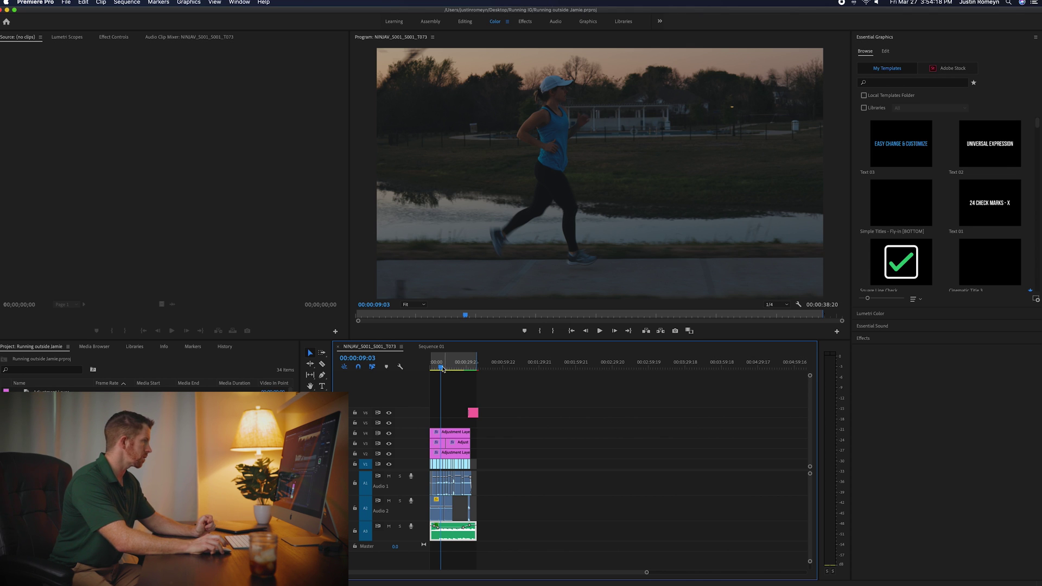
Step: Open the export settings for the running sequence and keep the H.264 CBR 20 preset
click(65, 3)
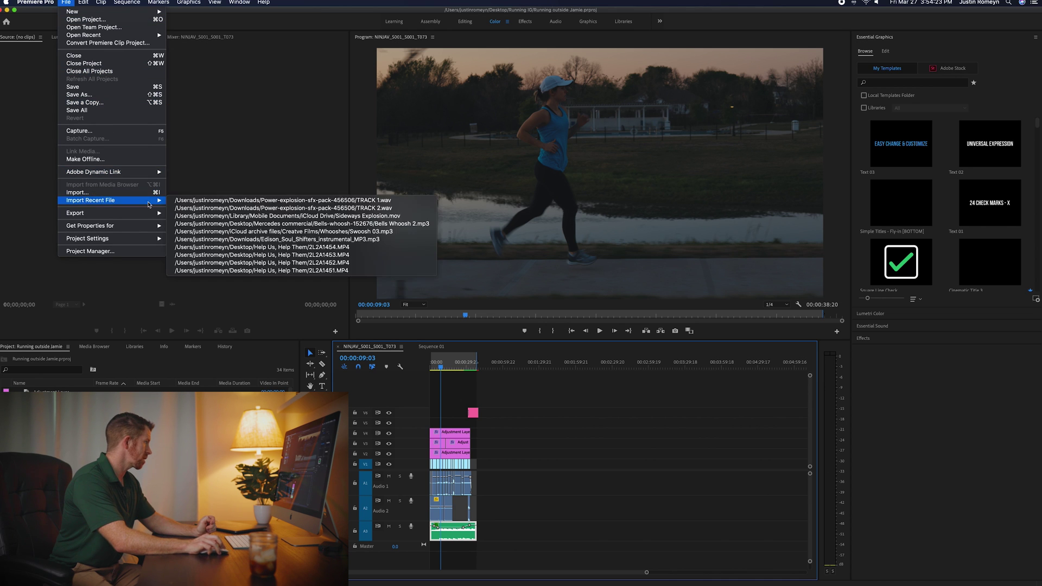
mouse_move(135, 213)
click(192, 216)
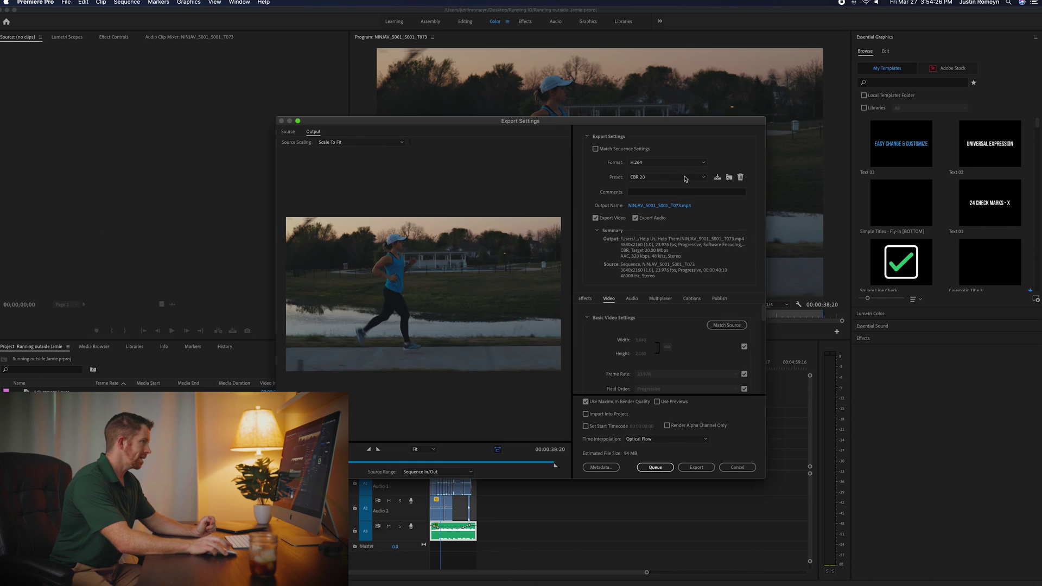
click(691, 178)
click(691, 179)
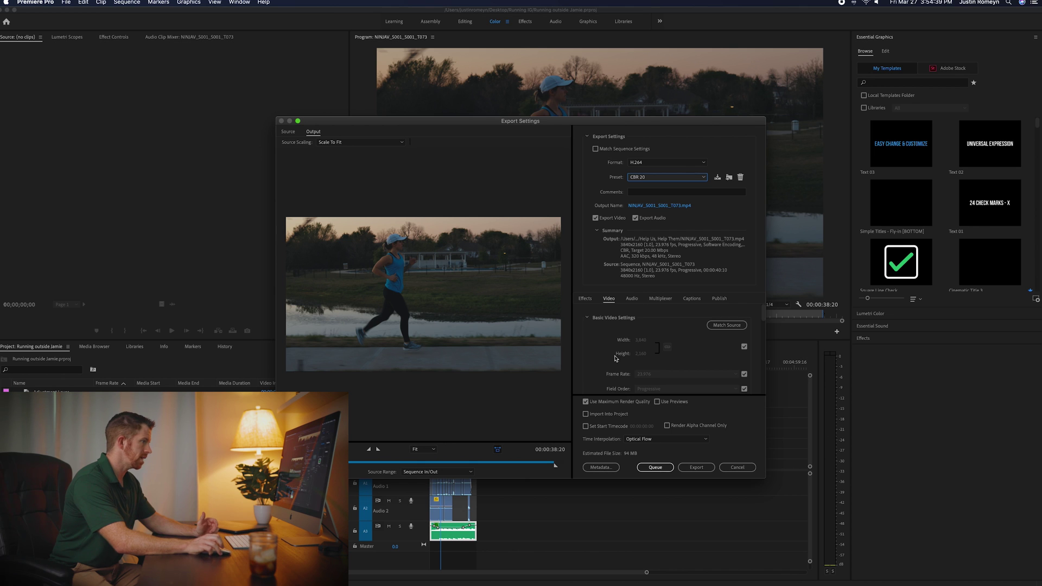
scroll(616, 359, down, 2)
scroll(641, 333, up, 2)
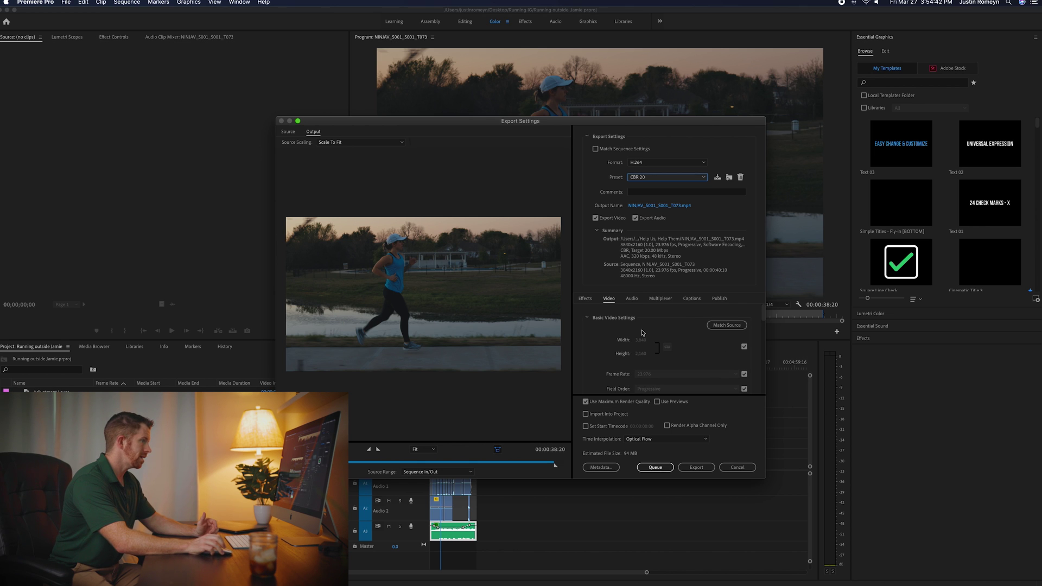
scroll(639, 337, down, 3)
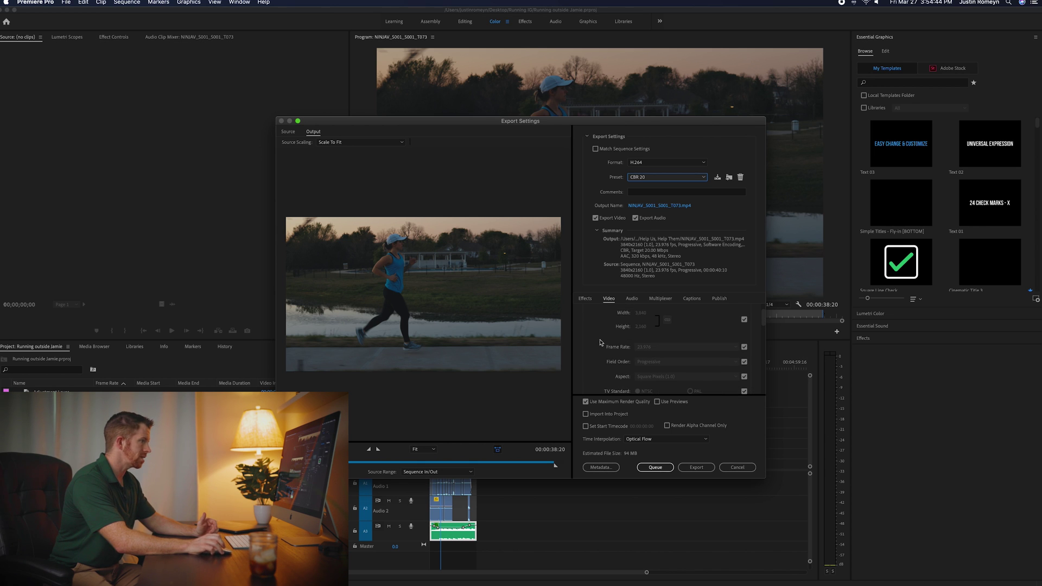
scroll(601, 342, down, 5)
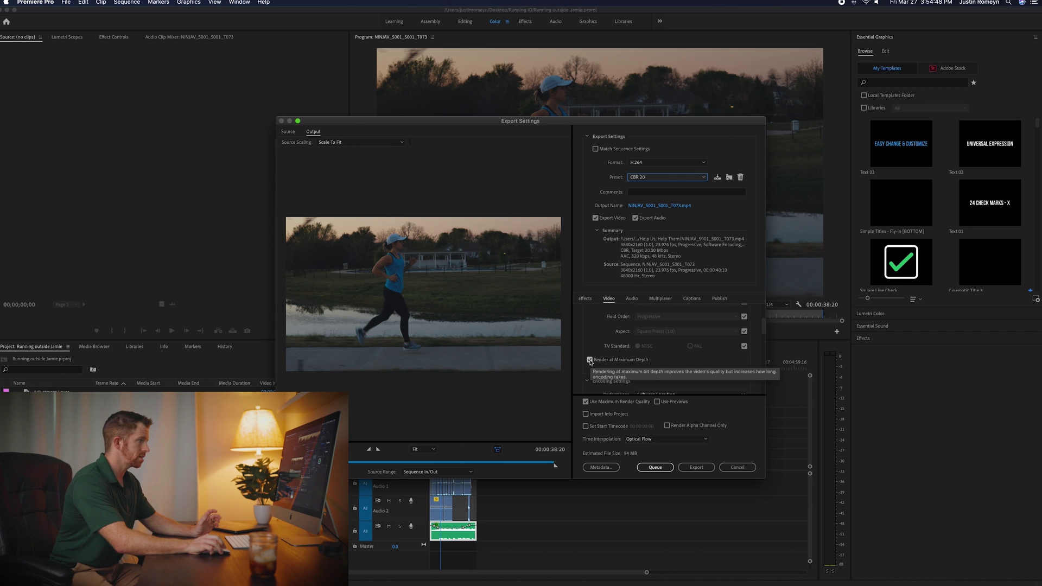
scroll(623, 362, down, 6)
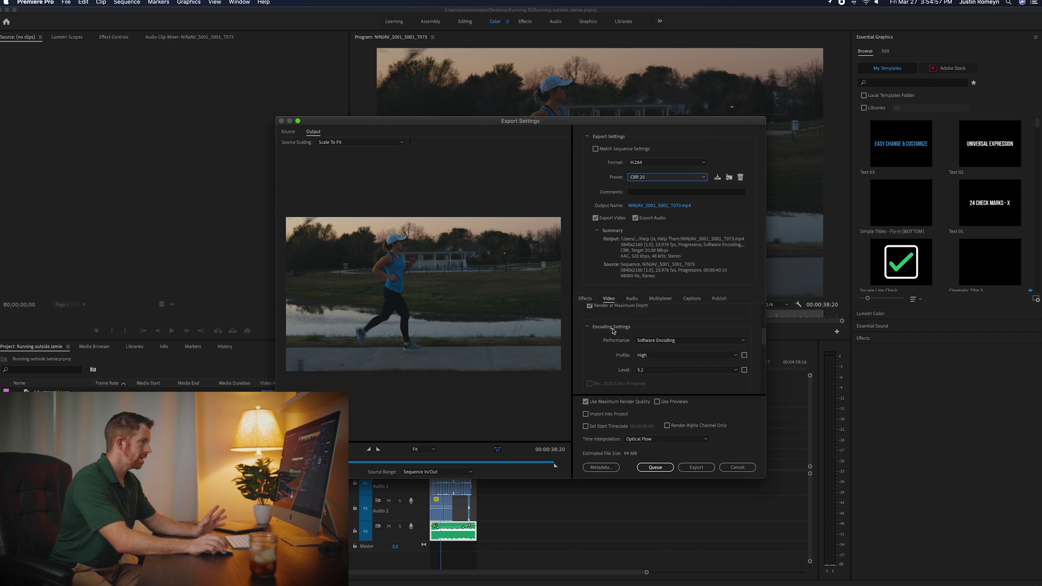
click(667, 355)
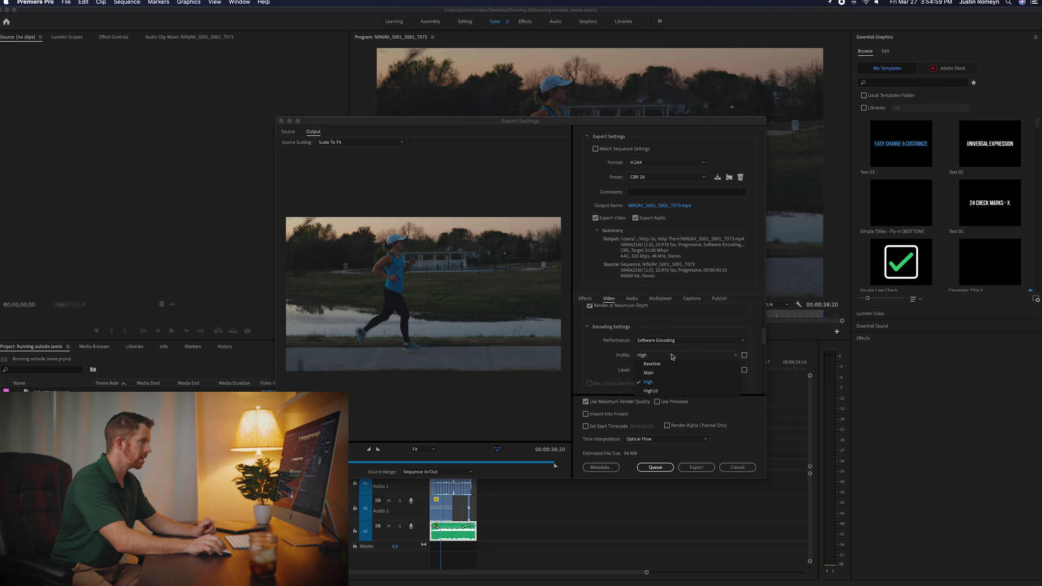
click(651, 383)
click(652, 370)
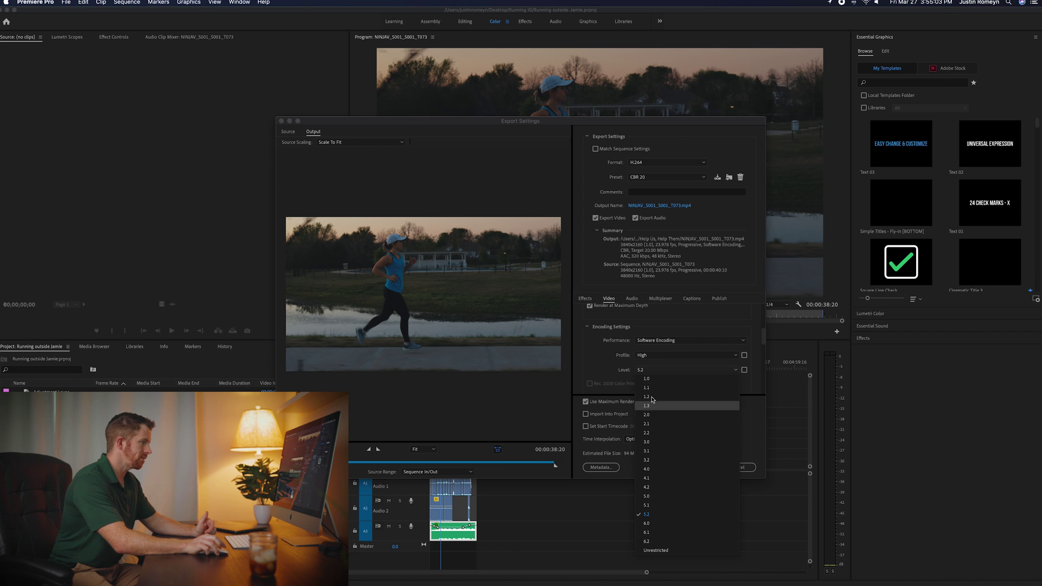
click(614, 366)
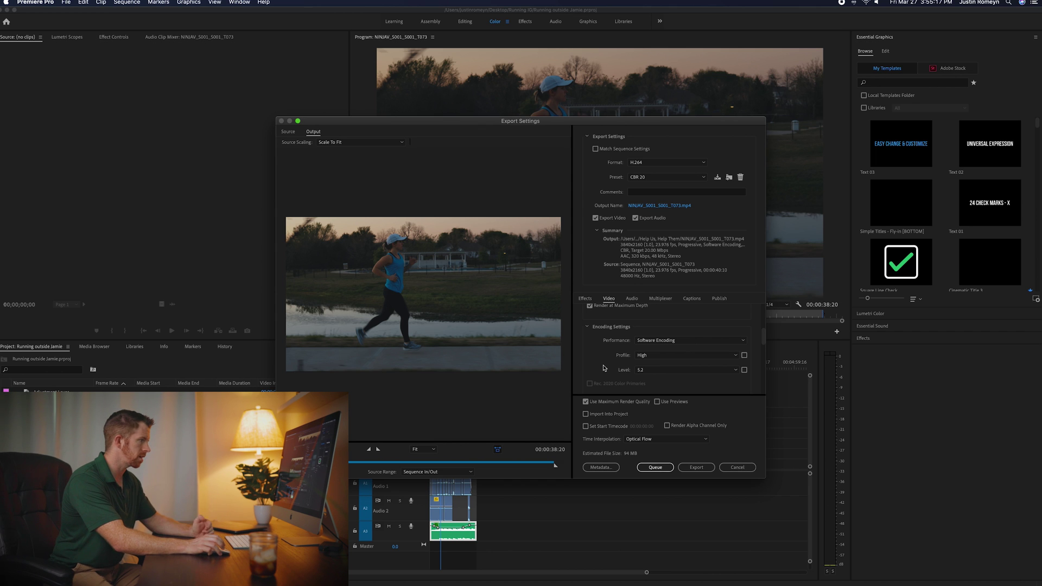
scroll(604, 368, down, 1)
scroll(597, 367, down, 4)
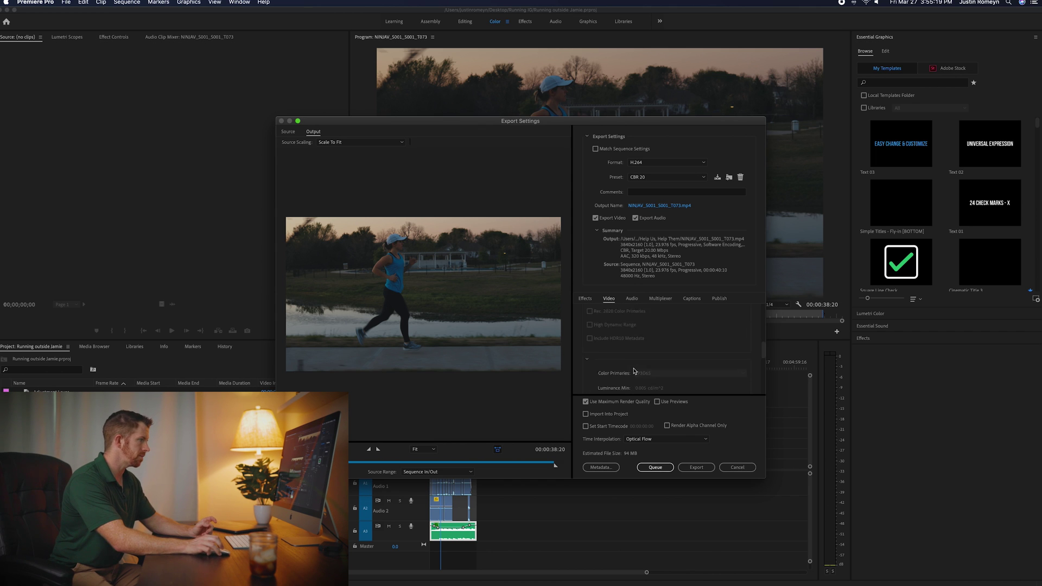
scroll(621, 362, down, 5)
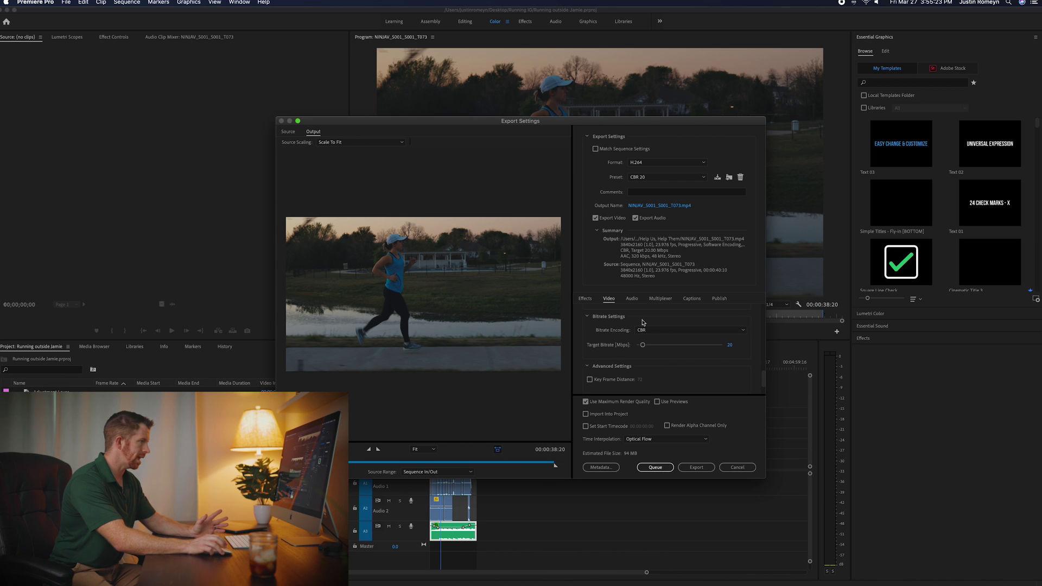
click(667, 331)
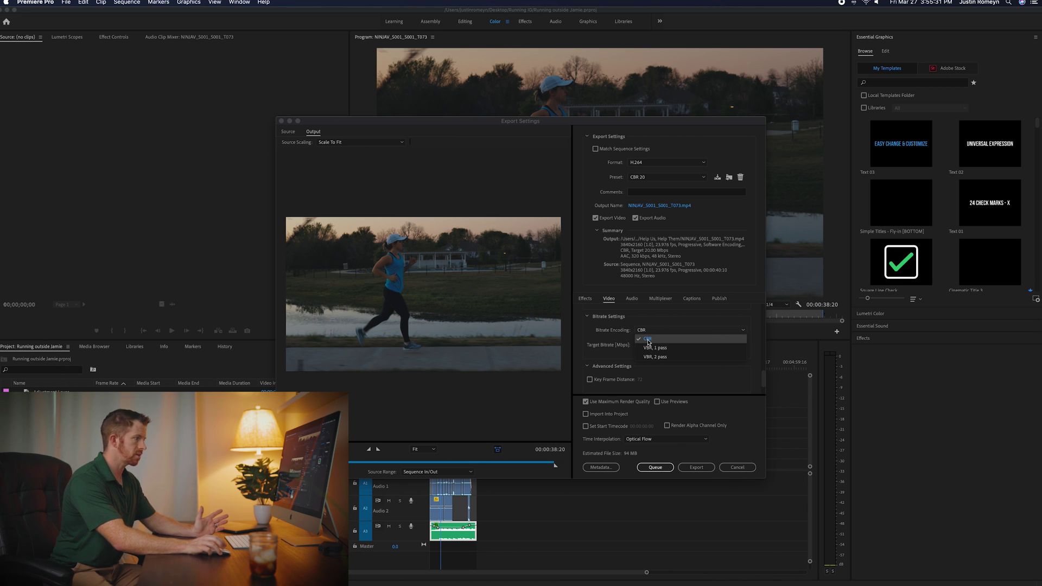
click(647, 340)
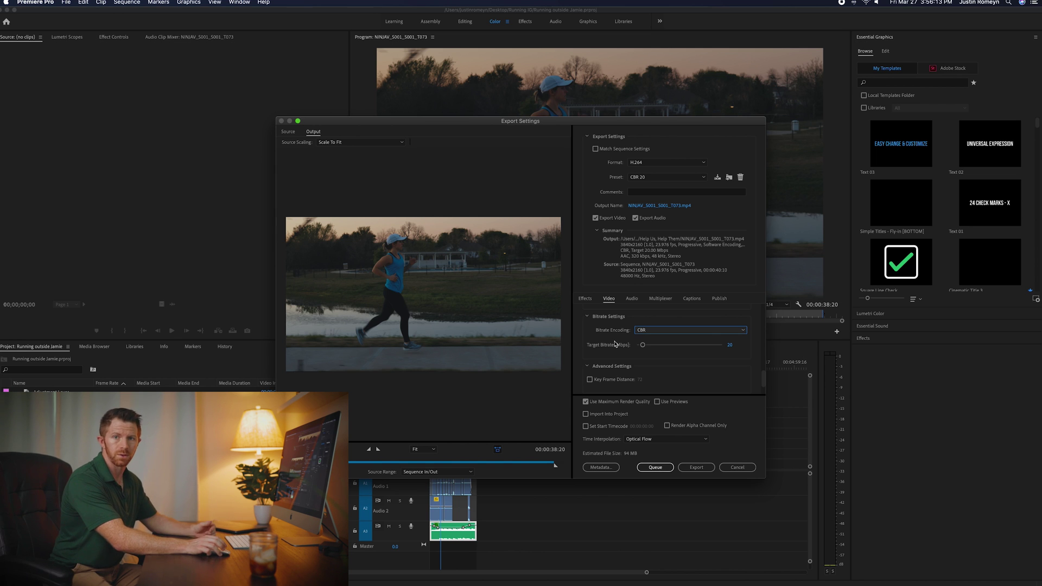
scroll(616, 348, down, 3)
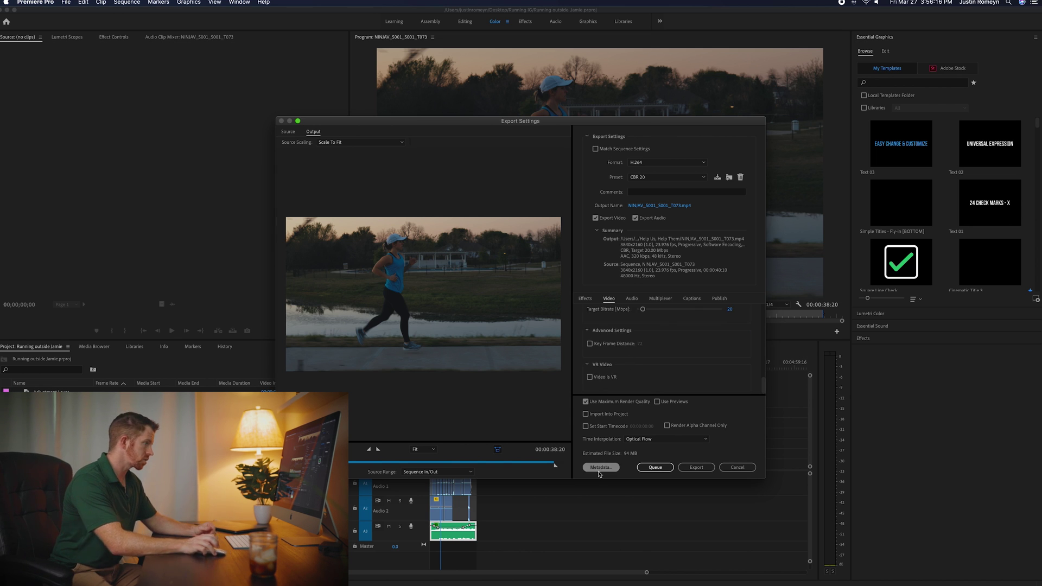
Step: Keep Optical Flow time interpolation, close Export Settings, and scrub through the running edit
click(631, 299)
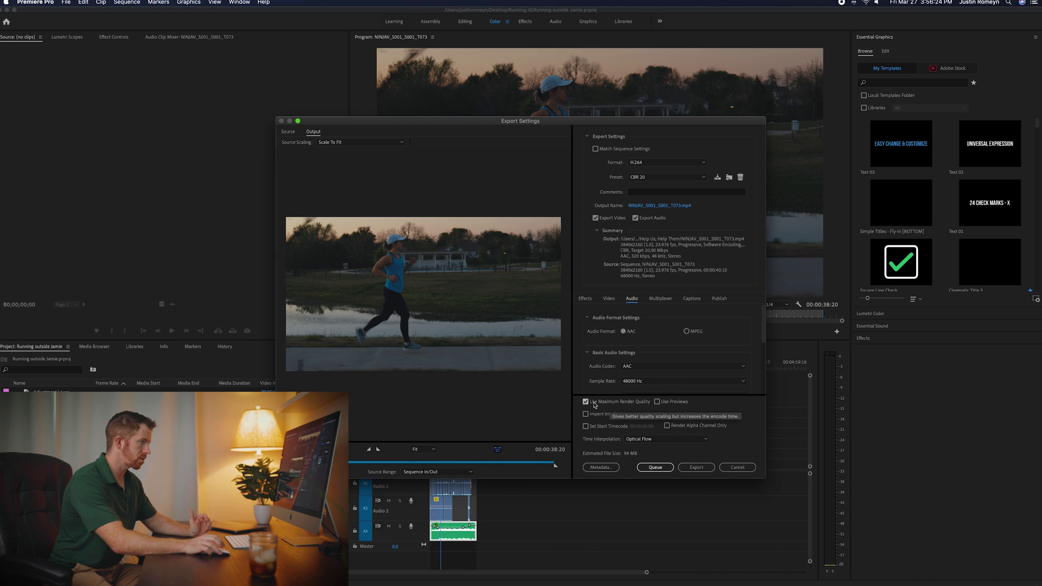
click(667, 442)
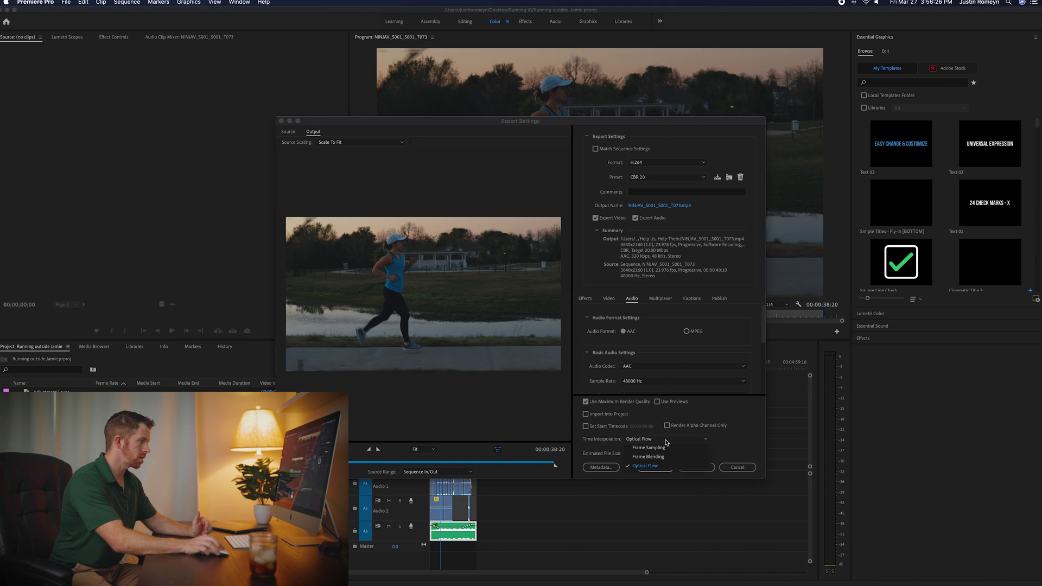
click(666, 442)
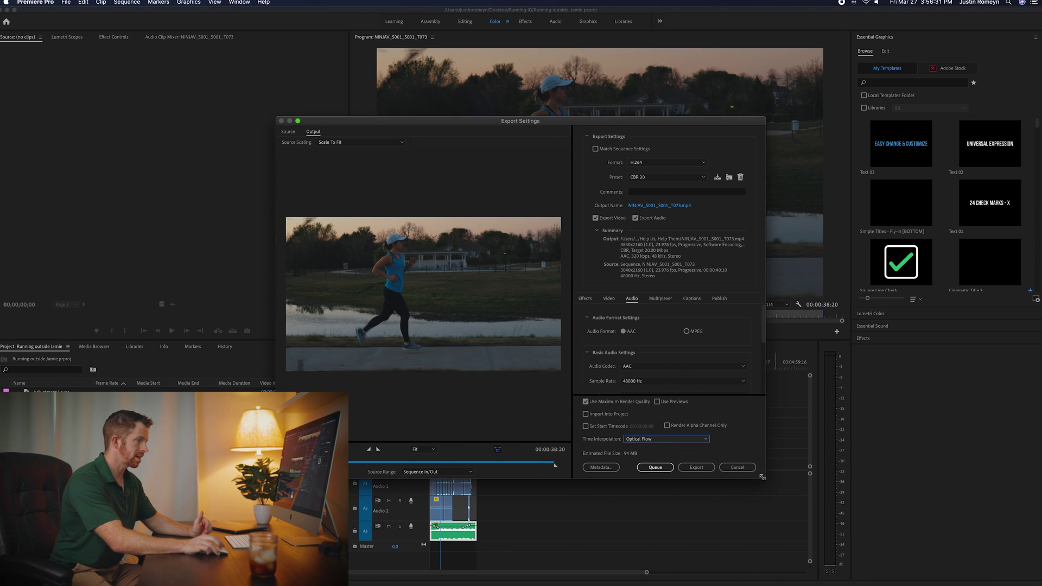
click(738, 467)
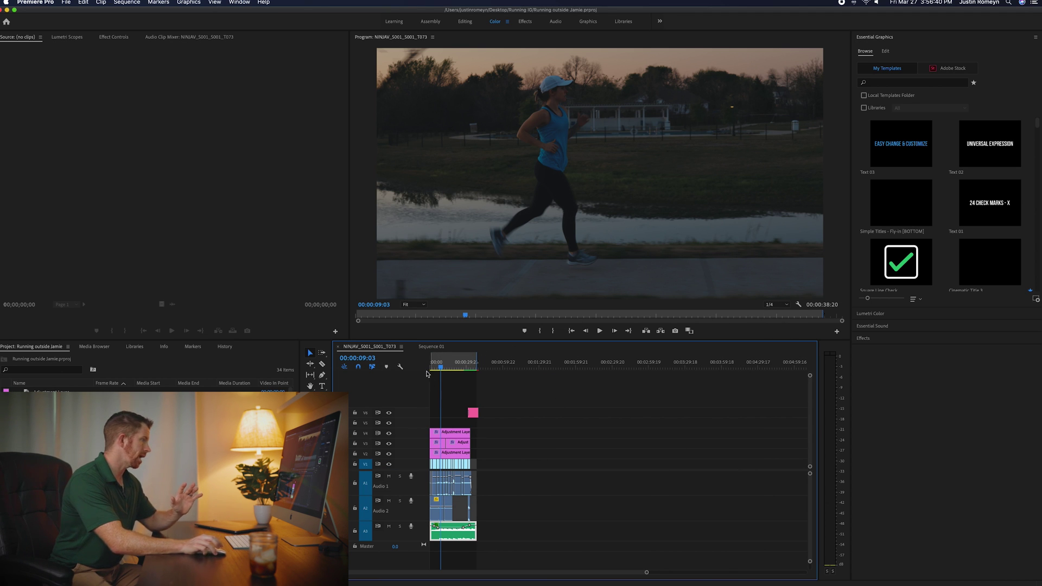
mouse_move(440, 367)
mouse_down()
mouse_move(453, 366)
mouse_move(440, 366)
mouse_up()
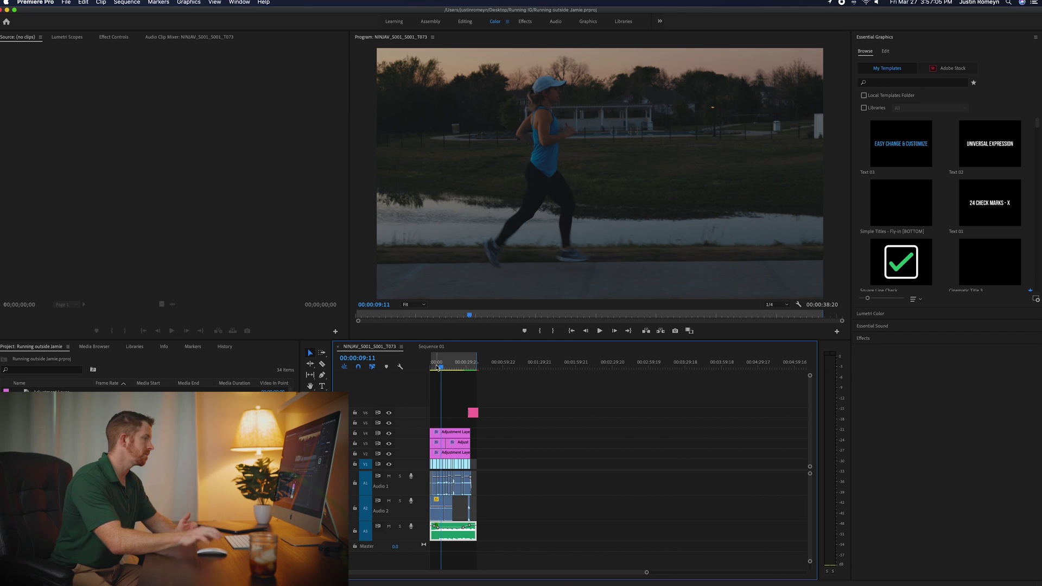
Step: Create a new sequence with its frame height changed to 2160, giving a 1920 × 2160 frame
click(66, 3)
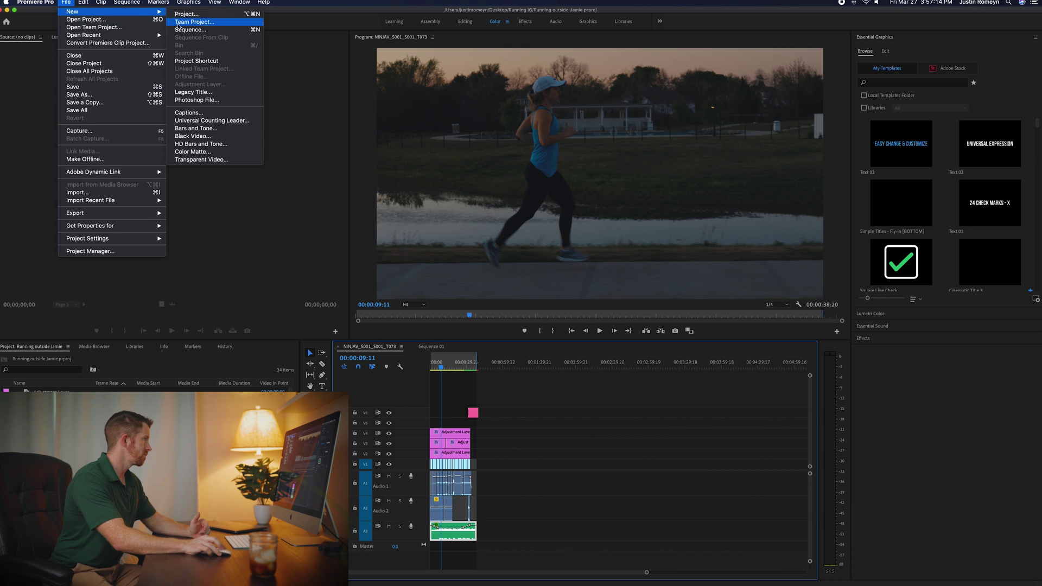
click(179, 31)
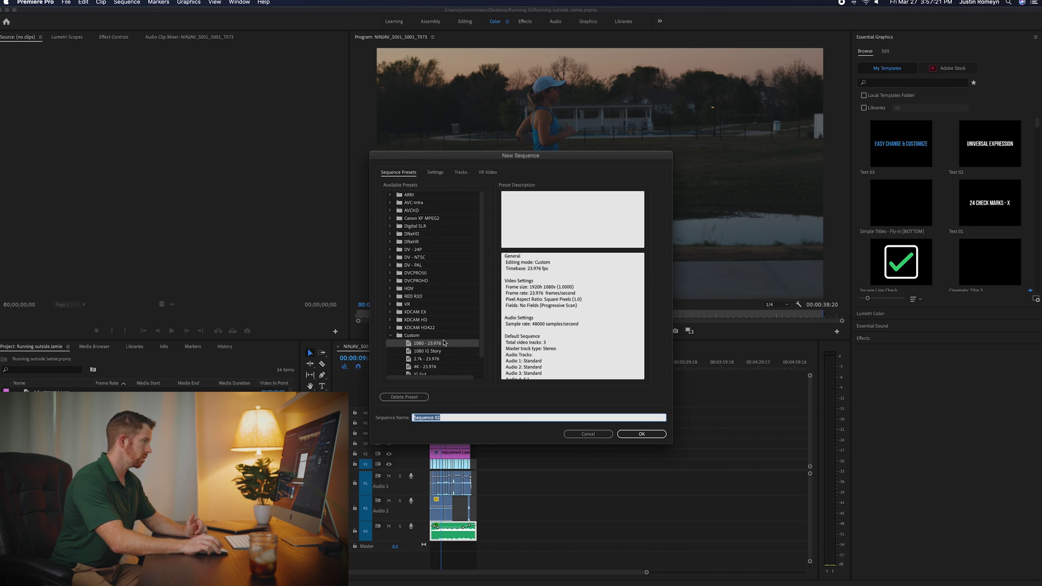
click(435, 173)
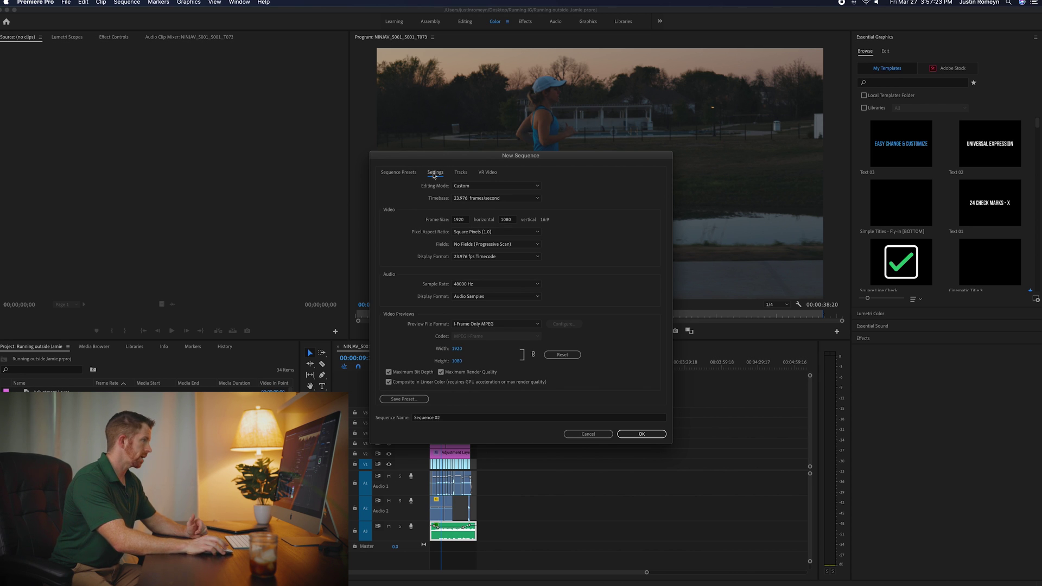
click(504, 221)
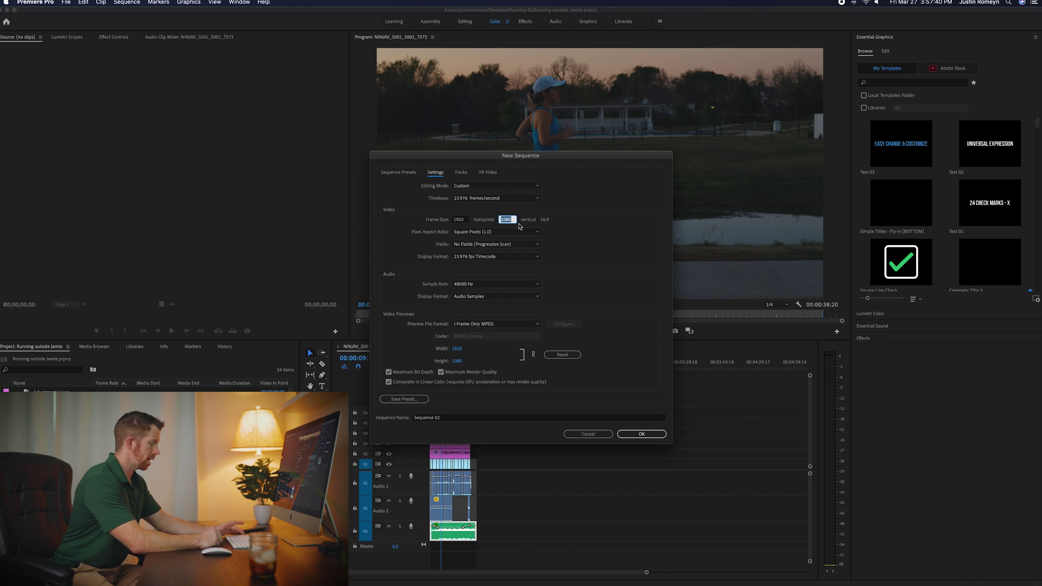
text(2160)
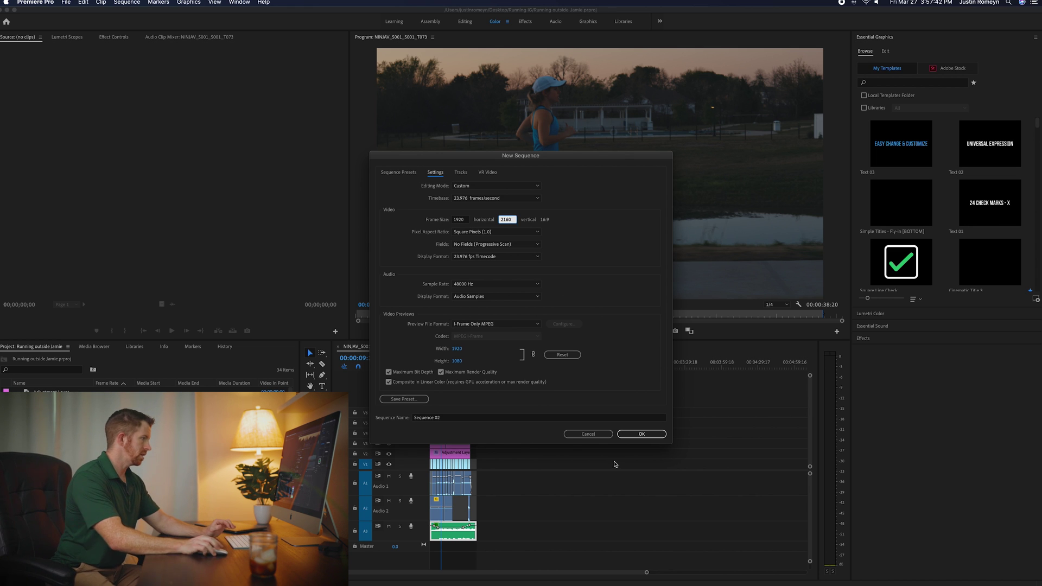
click(641, 433)
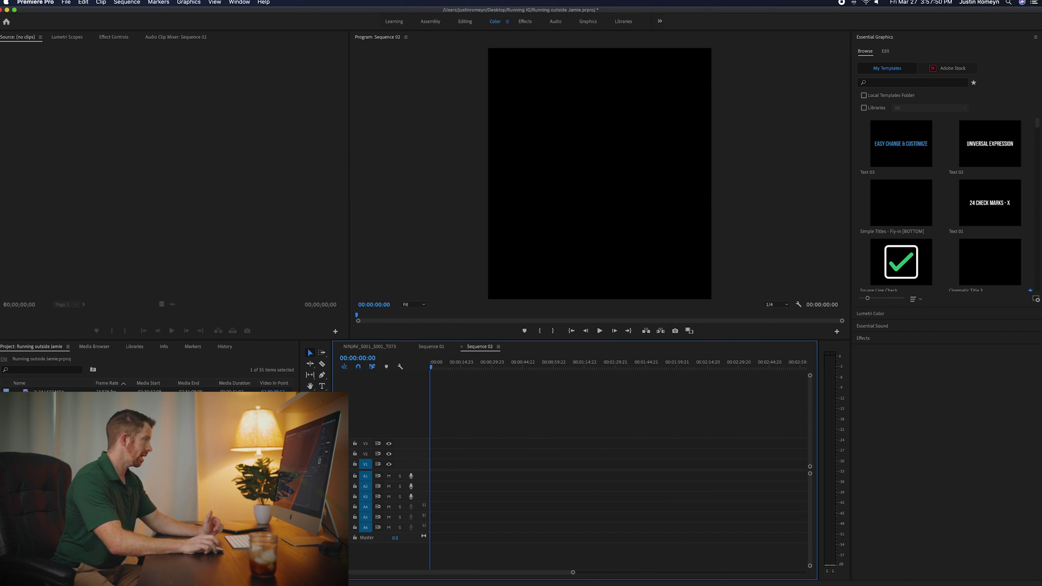
Step: Add Get outside and run.mp4 to Sequence 02, keeping its settings, and move it into the lower half
drag(49, 401, 461, 471)
key(Return)
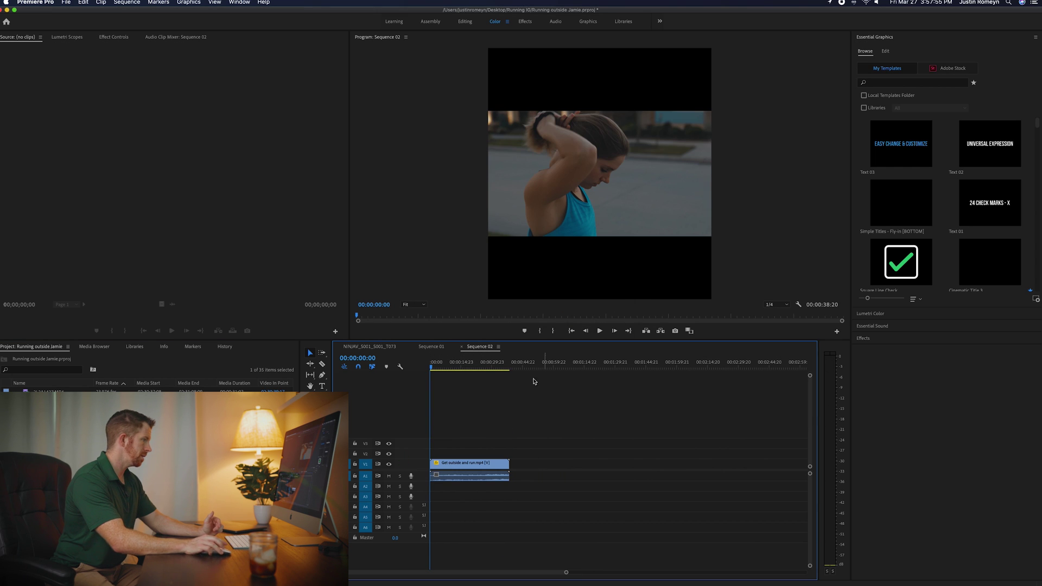
click(453, 468)
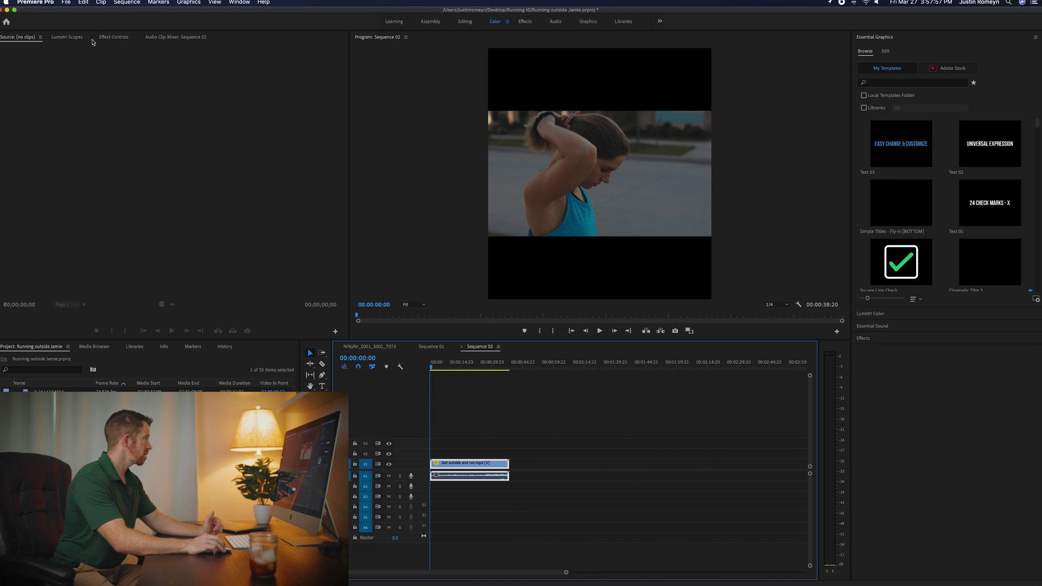
click(116, 38)
drag(130, 82, 424, 82)
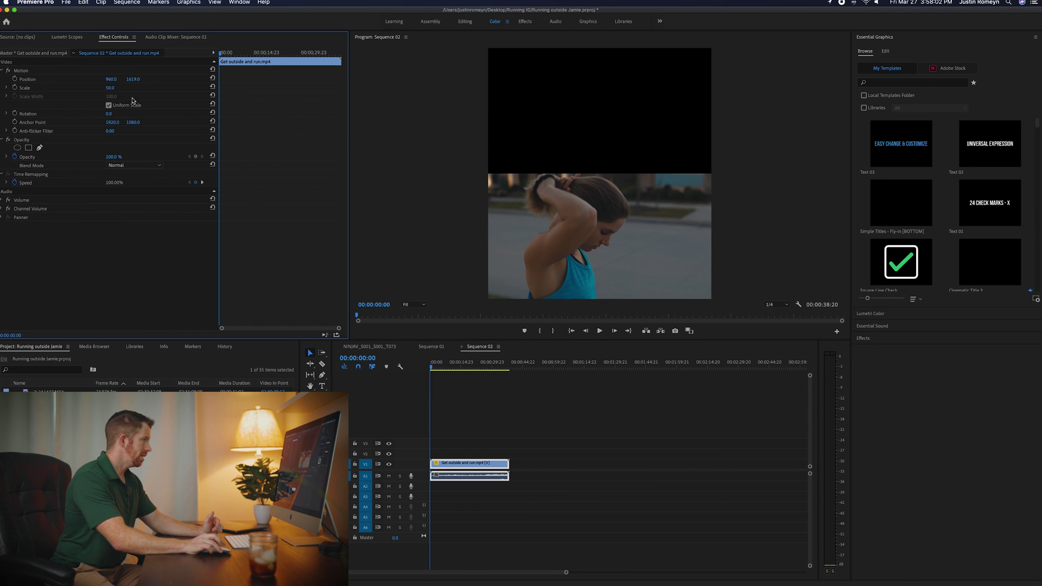
click(430, 347)
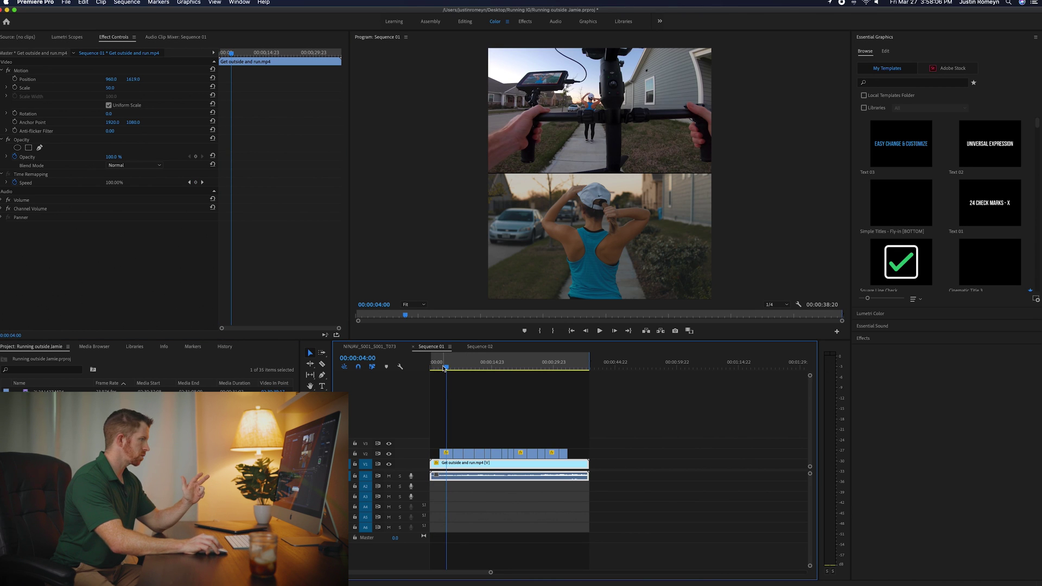
Step: Scrub Sequence 01 to about four seconds, zoom the timeline, and select the first GH010124.MP4 clip
click(441, 368)
click(437, 369)
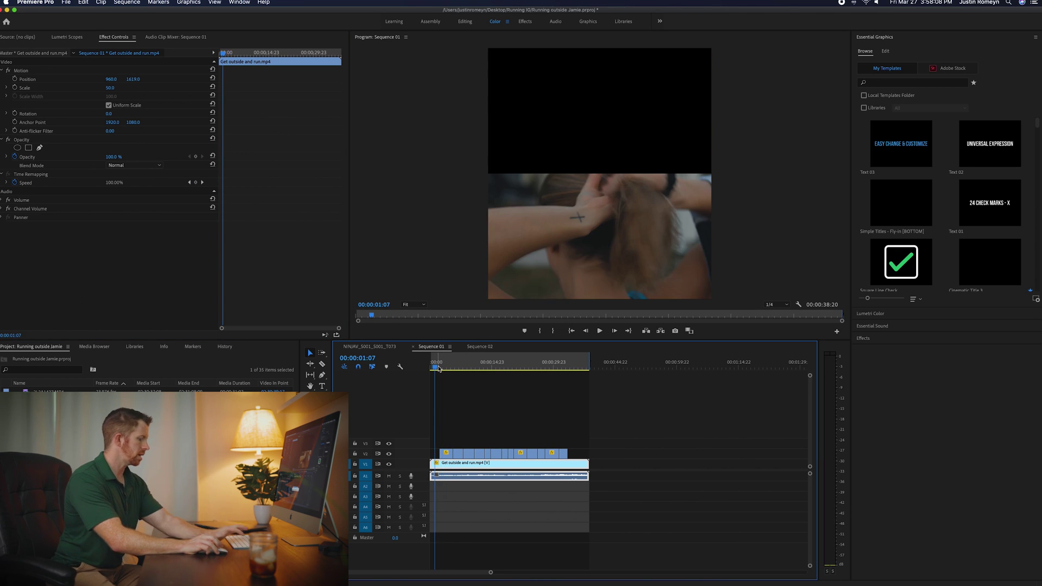
key(=)
click(503, 369)
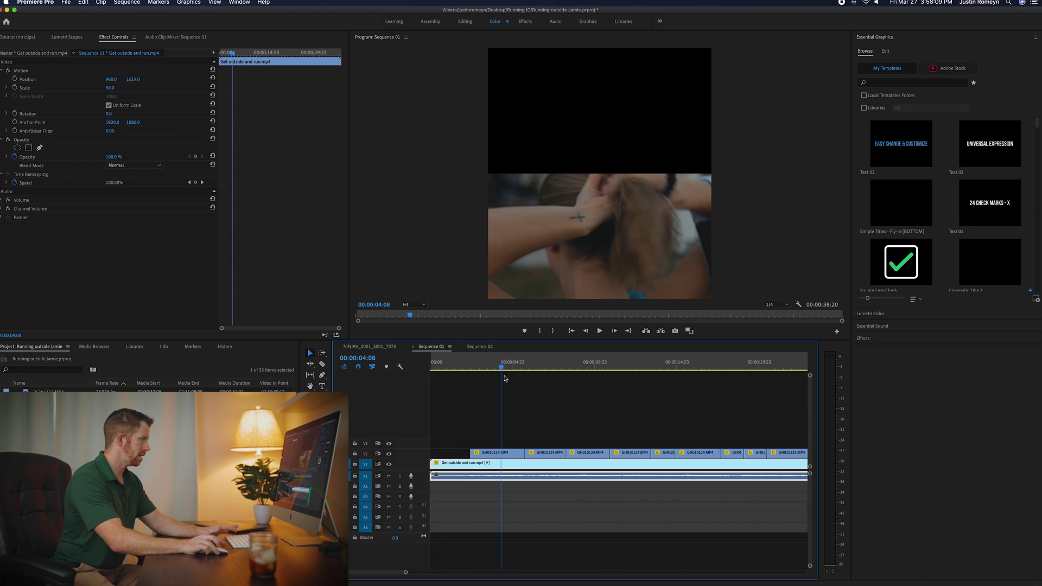
click(505, 453)
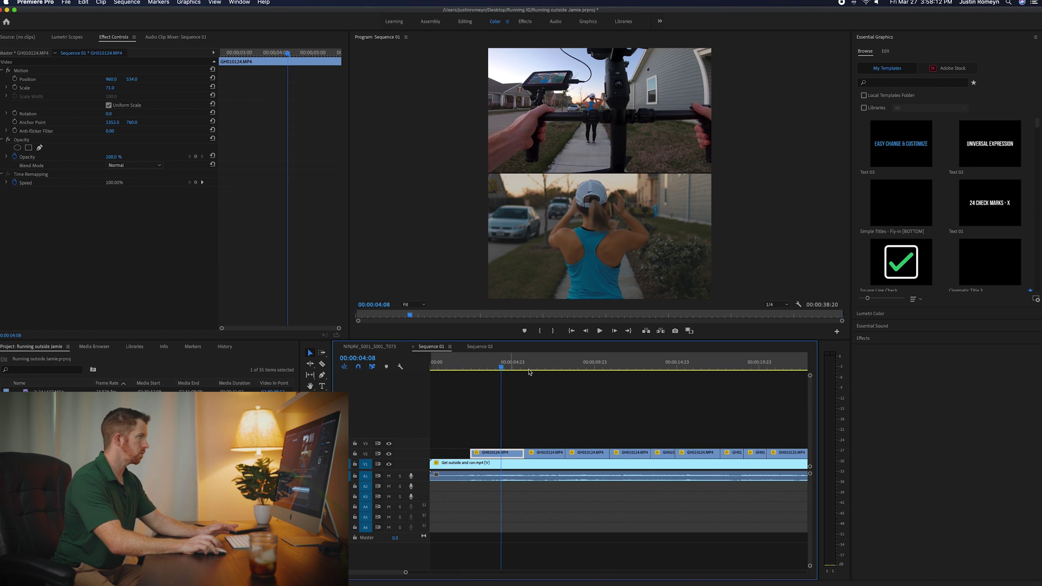